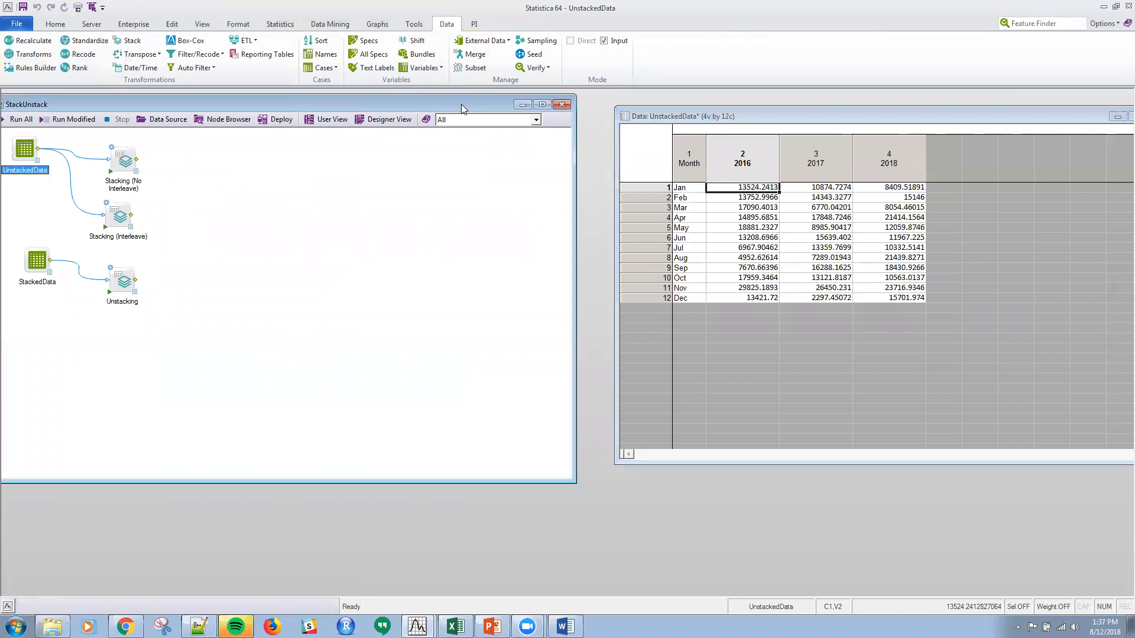
Highlight the 2016, 2017 and 2018 columns of UnstackedData and view the spreadsheet's Unstacking/Stacking dialog without applying it.
{"action": "left_click", "coordinate": [689, 176]}
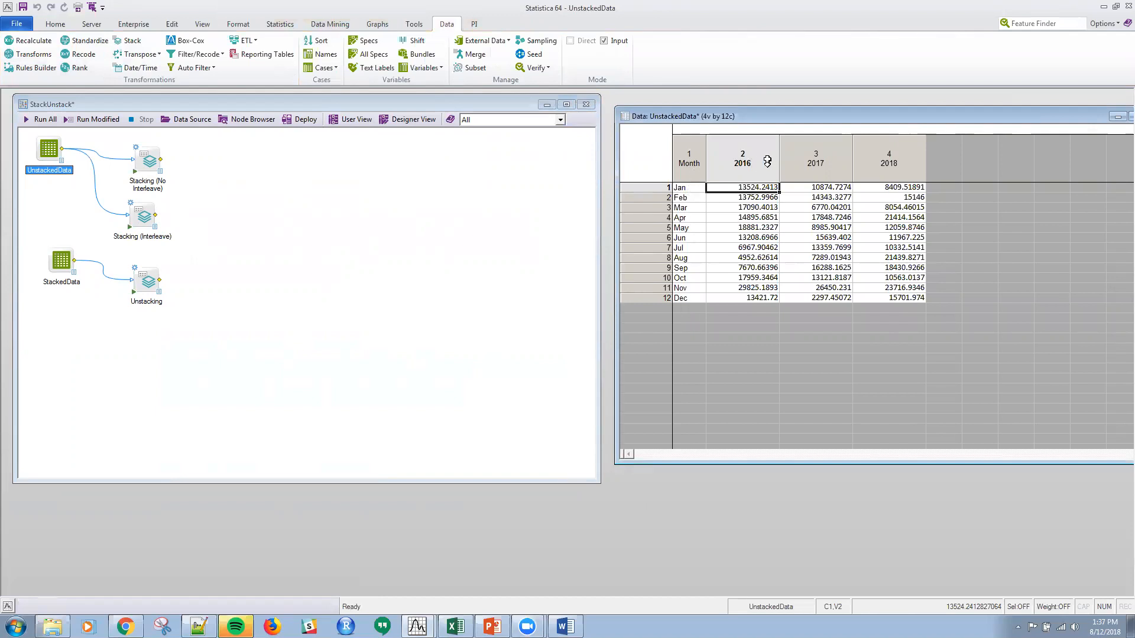
{"action": "left_click_drag", "start_coordinate": [766, 162], "coordinate": [864, 163]}
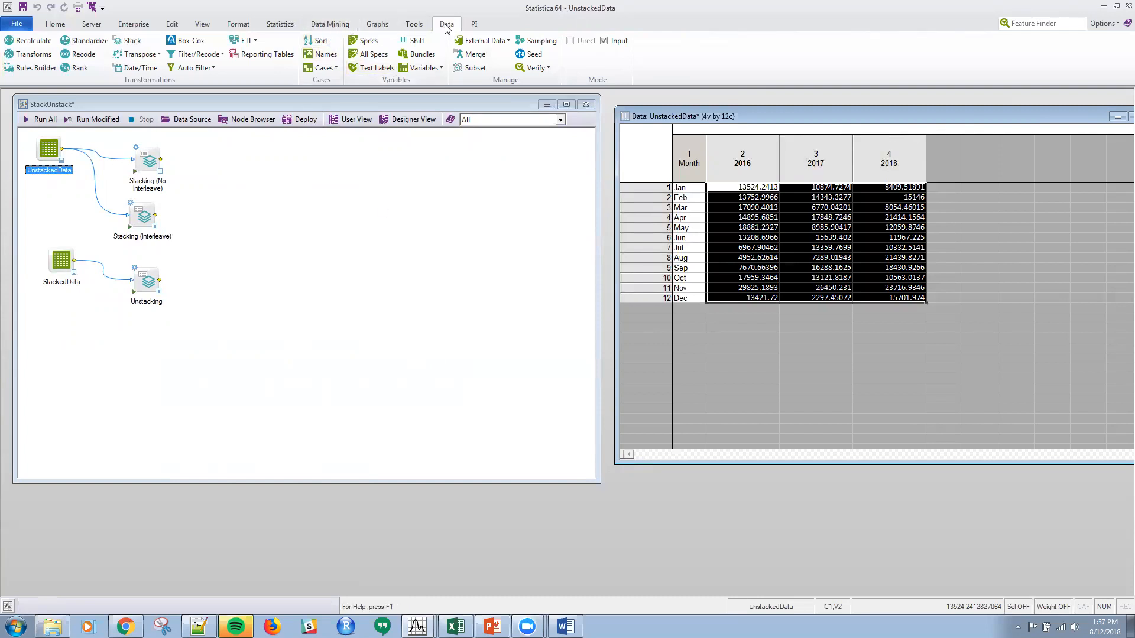
{"action": "left_click", "coordinate": [128, 41]}
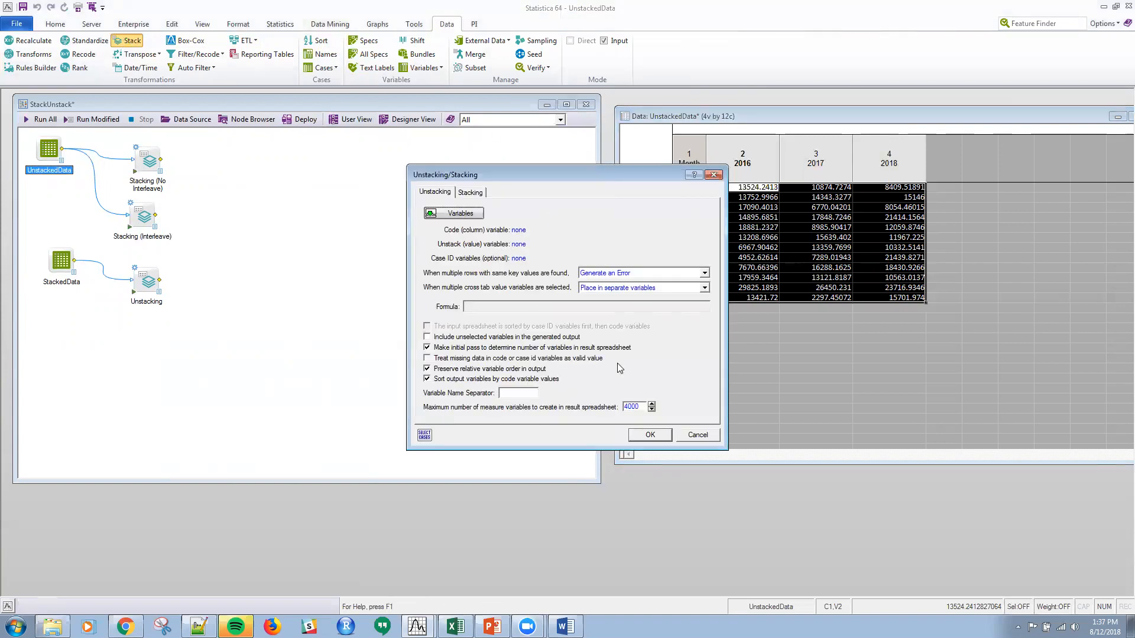
{"action": "left_click", "coordinate": [695, 437]}
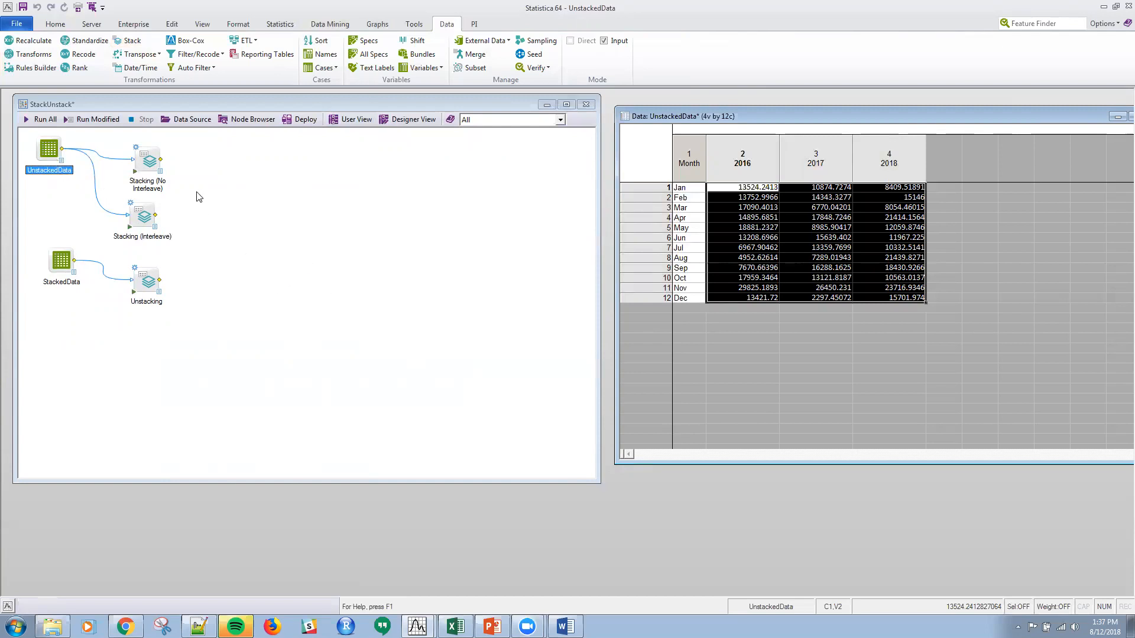
Confirm the Stacking (No Interleave) node with 2016, 2017 and 2018 as variables, destination Sales and code variable YEAR.
{"action": "double_click", "coordinate": [145, 162]}
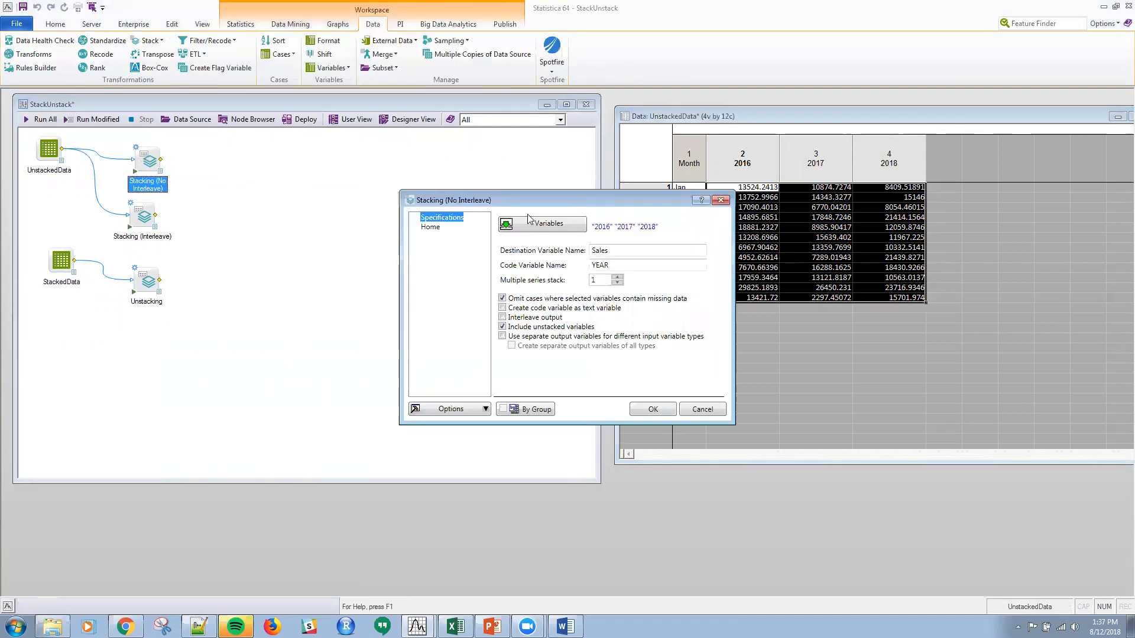
{"action": "left_click_drag", "start_coordinate": [549, 203], "coordinate": [393, 208]}
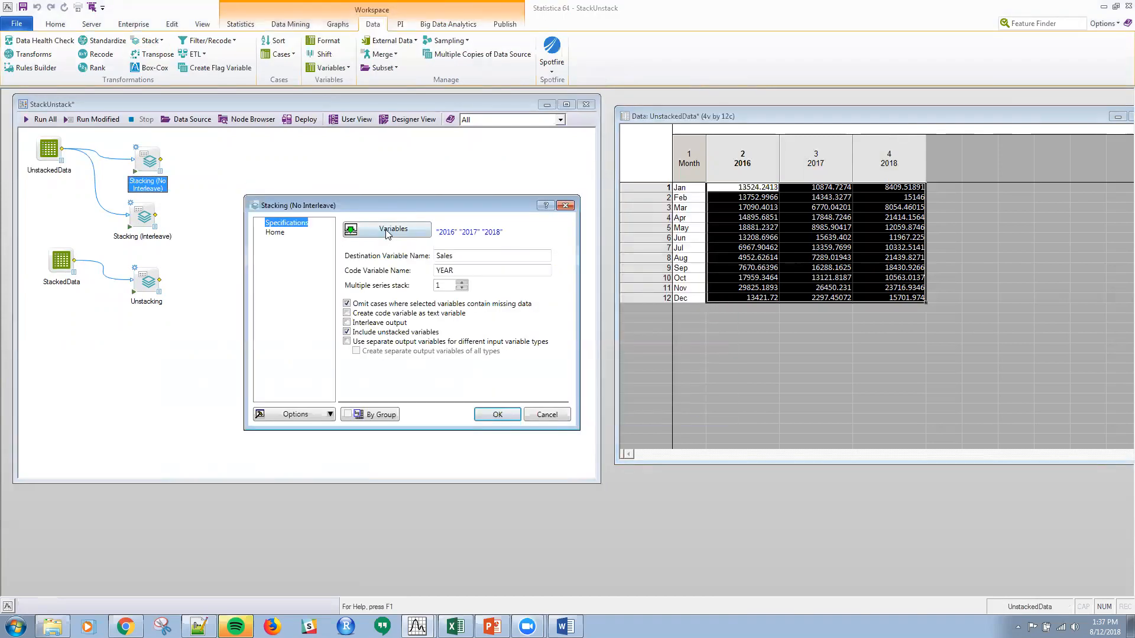
{"action": "left_click", "coordinate": [387, 233]}
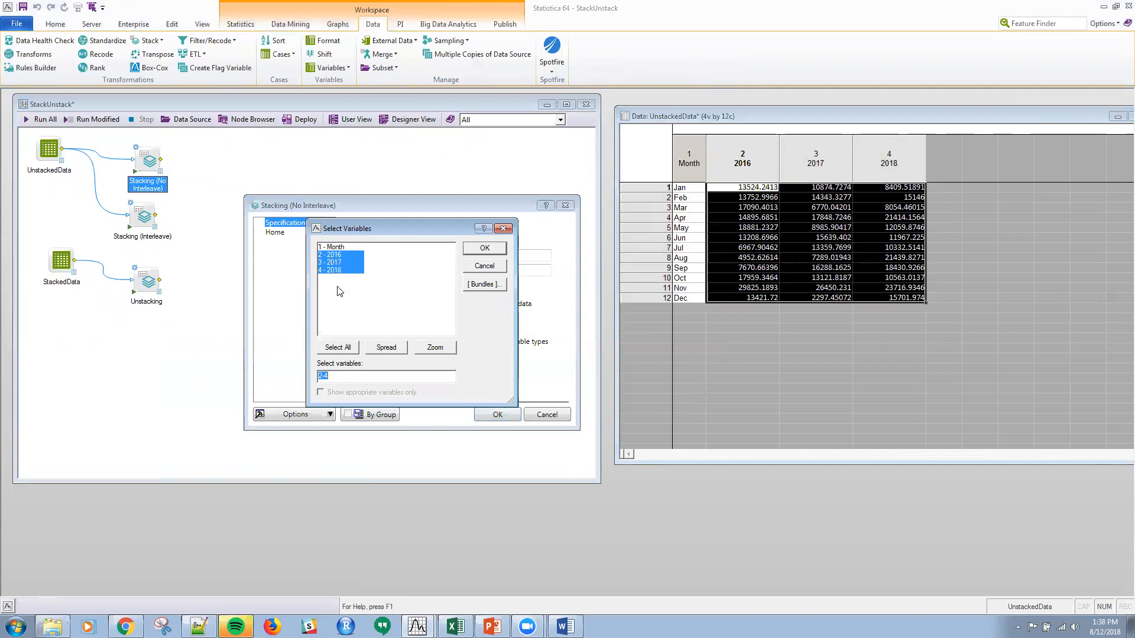
{"action": "left_click", "coordinate": [480, 251]}
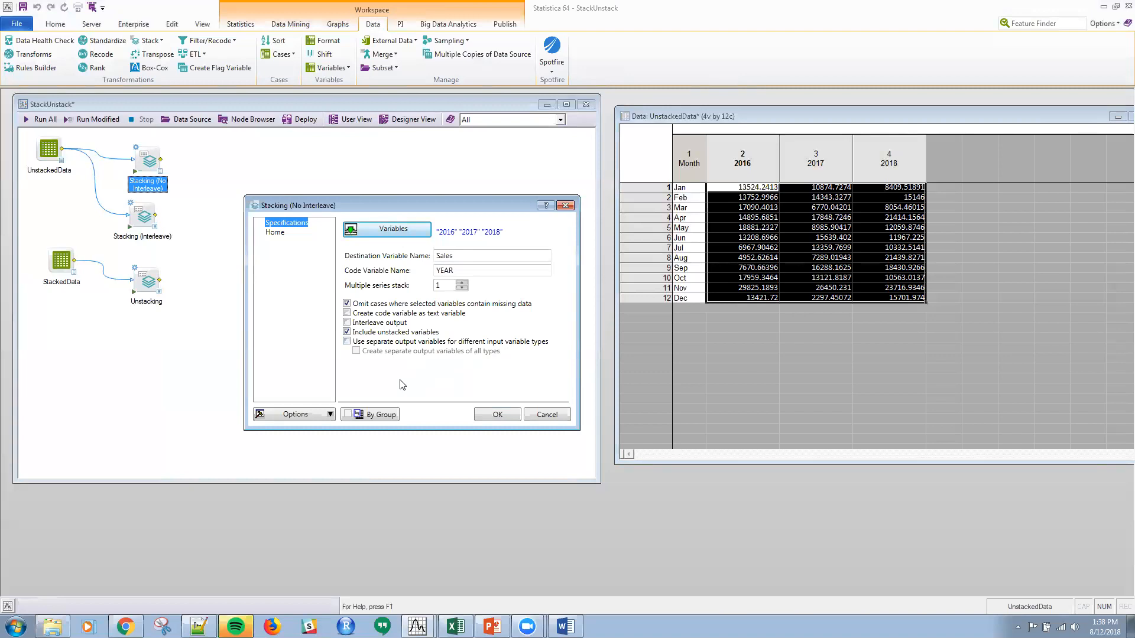
{"action": "left_click", "coordinate": [498, 414]}
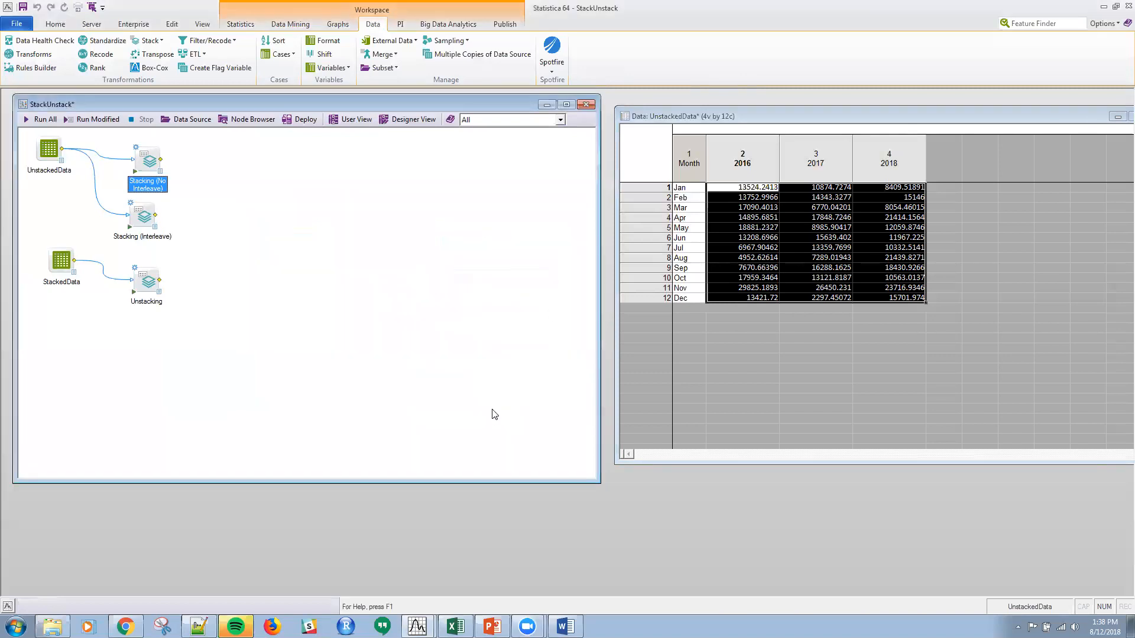
Open the Stacking (No Interleave) node's output spreadsheet beside the workspace and enlarge it to examine all rows.
{"action": "left_click", "coordinate": [135, 172]}
{"action": "left_click", "coordinate": [160, 170]}
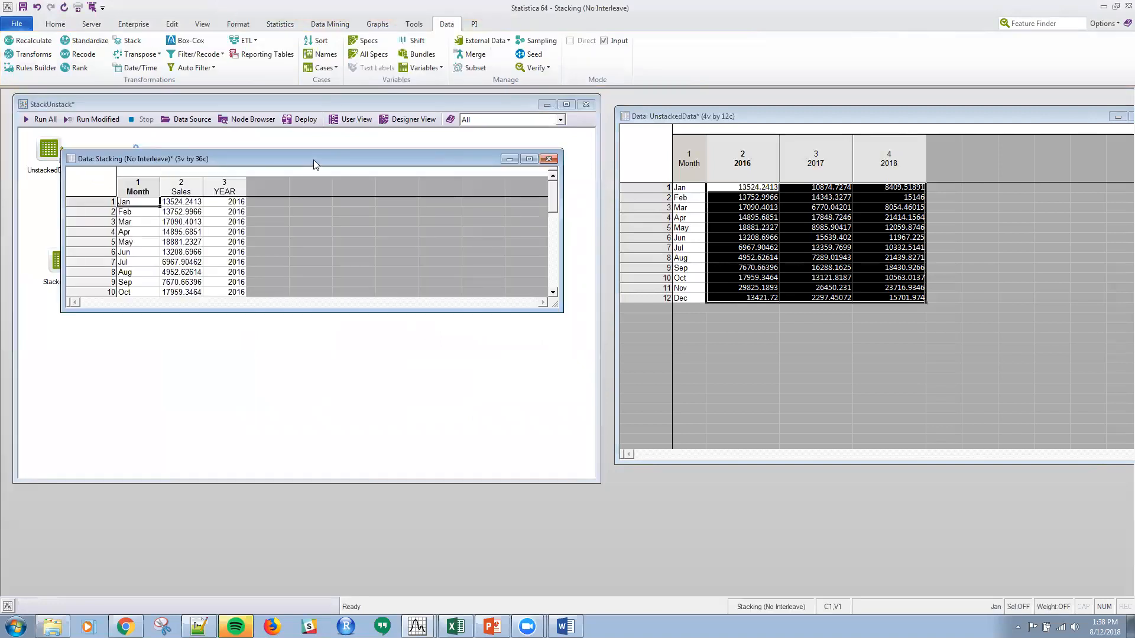
{"action": "left_click_drag", "start_coordinate": [314, 159], "coordinate": [868, 123]}
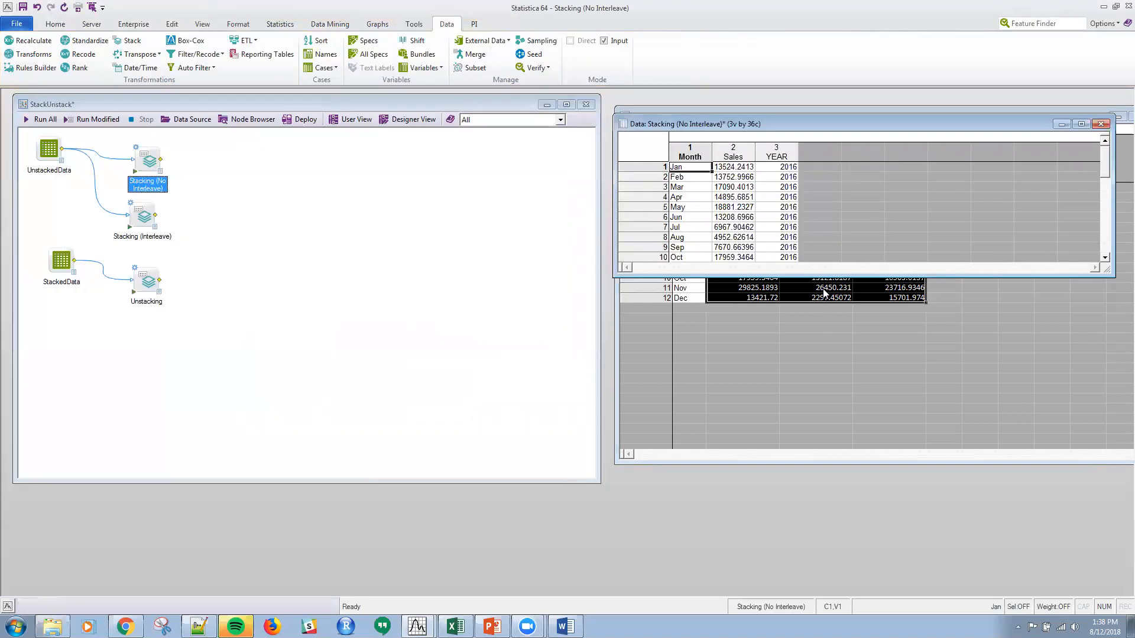
{"action": "left_click_drag", "start_coordinate": [823, 272], "coordinate": [868, 571]}
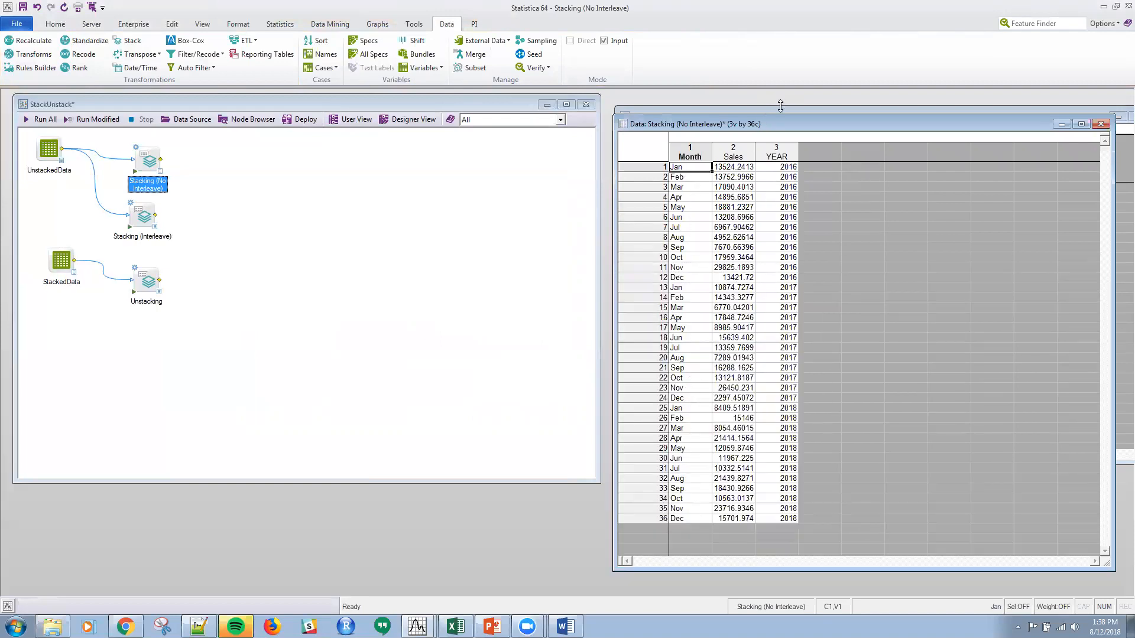
Confirm the Stacking (Interleave) node with Interleave output enabled for the 2016, 2017 and 2018 variables.
{"action": "left_click", "coordinate": [305, 237]}
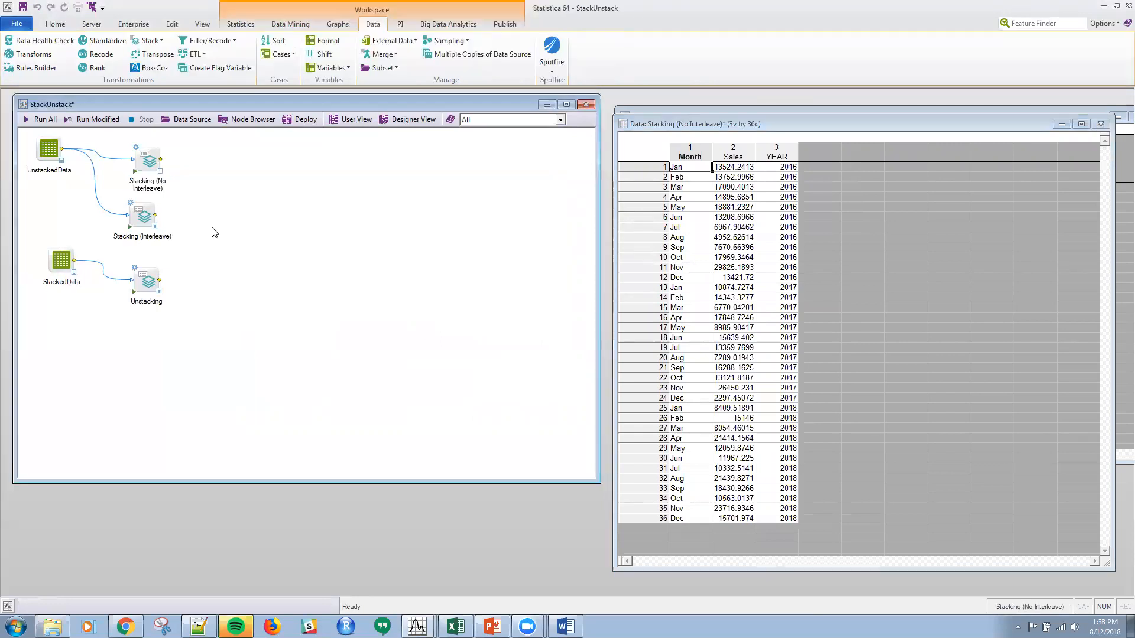
{"action": "double_click", "coordinate": [137, 217]}
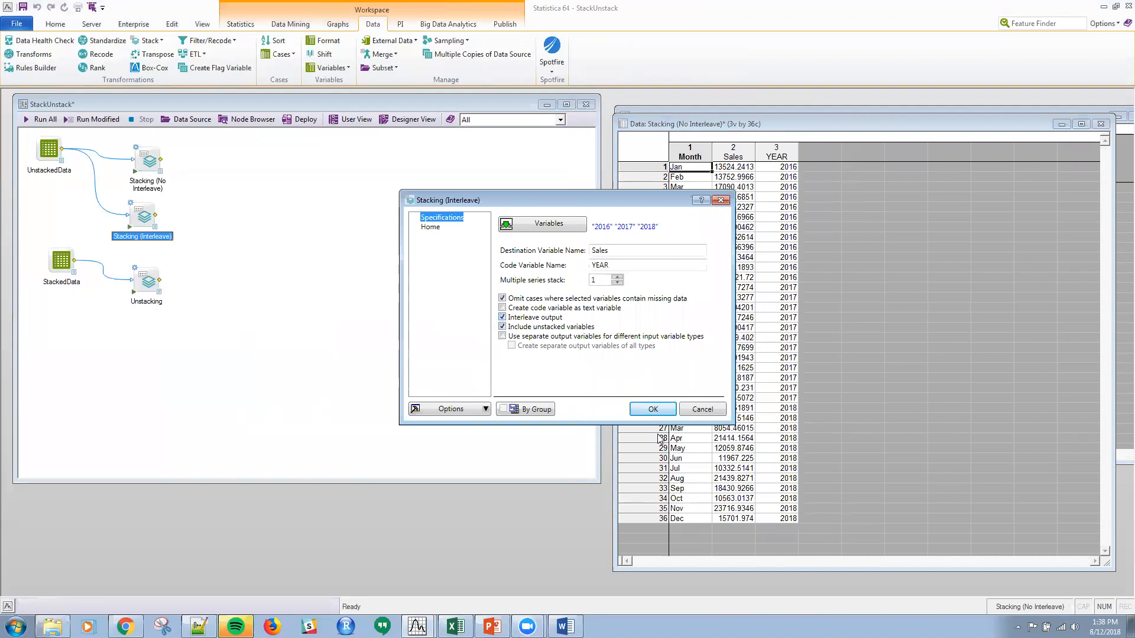
{"action": "left_click", "coordinate": [653, 410]}
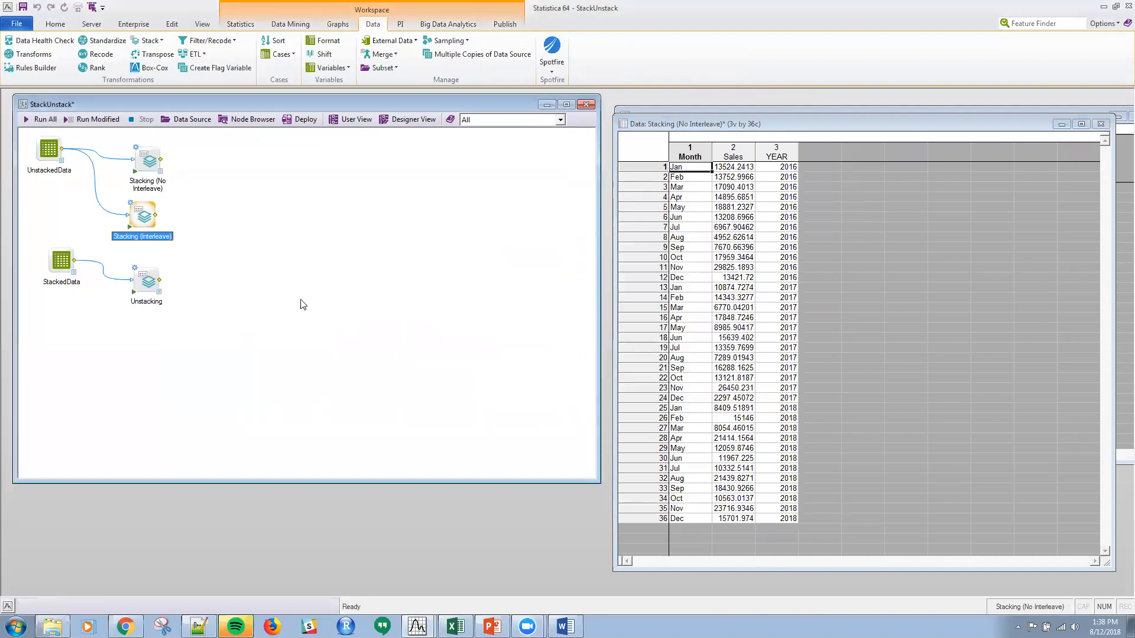
Open and enlarge the Stacking (Interleave) node's output spreadsheet, and examine how the YEAR values alternate within each month.
{"action": "double_click", "coordinate": [159, 226]}
{"action": "left_click_drag", "start_coordinate": [257, 175], "coordinate": [790, 129]}
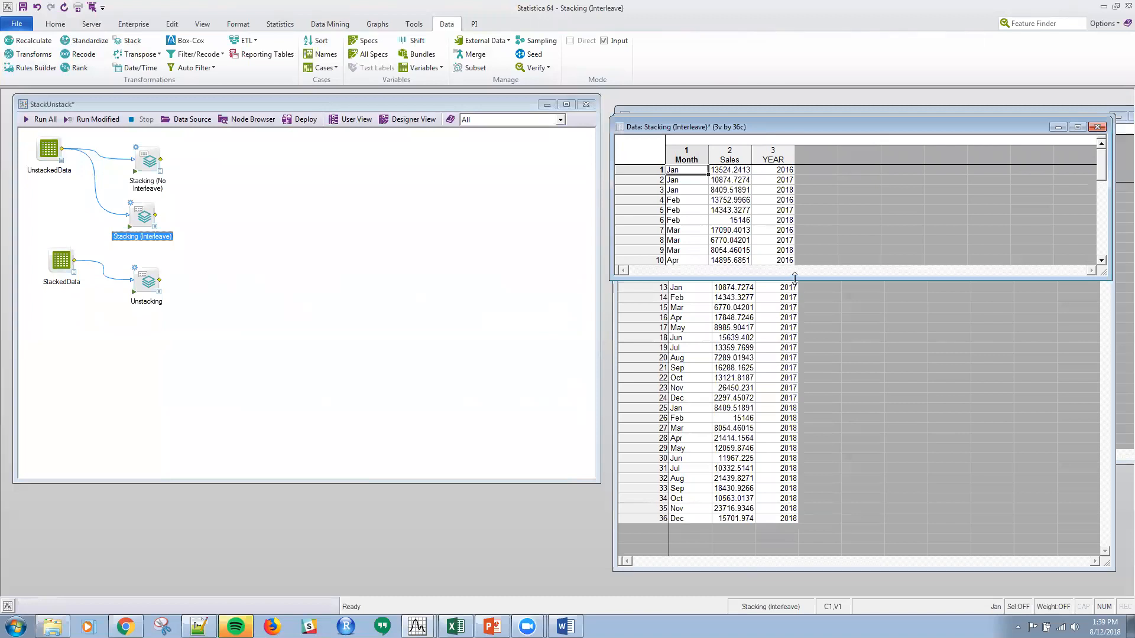
{"action": "left_click_drag", "start_coordinate": [794, 277], "coordinate": [794, 558]}
{"action": "left_click_drag", "start_coordinate": [770, 169], "coordinate": [771, 220]}
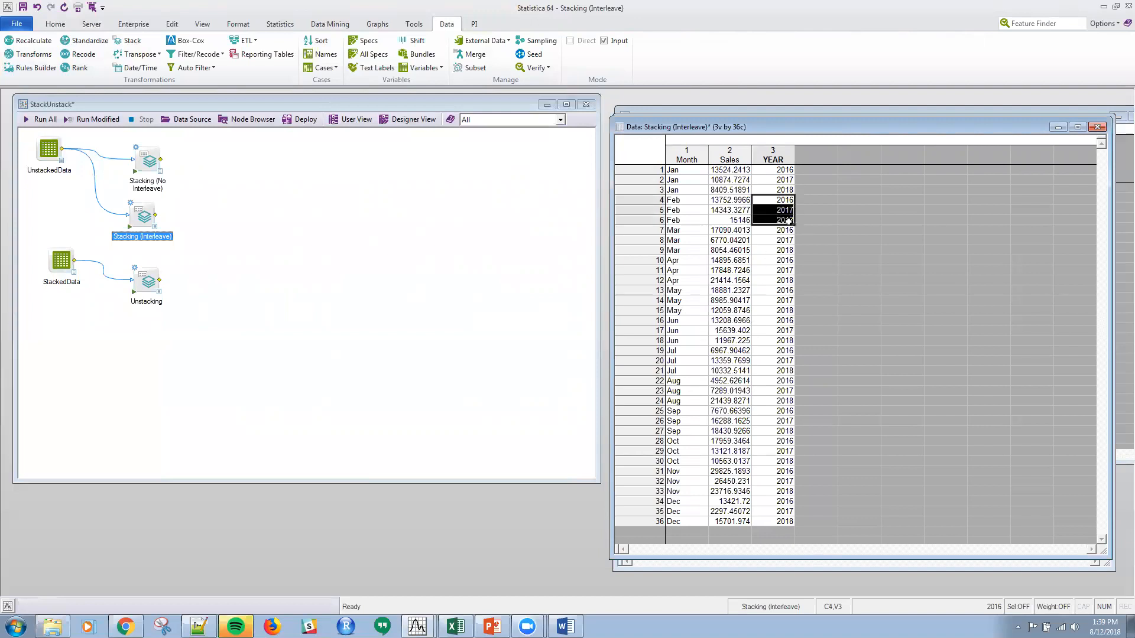
Close both stacking output spreadsheets and the UnstackedData spreadsheet.
{"action": "left_click", "coordinate": [1097, 129]}
{"action": "left_click", "coordinate": [1097, 125]}
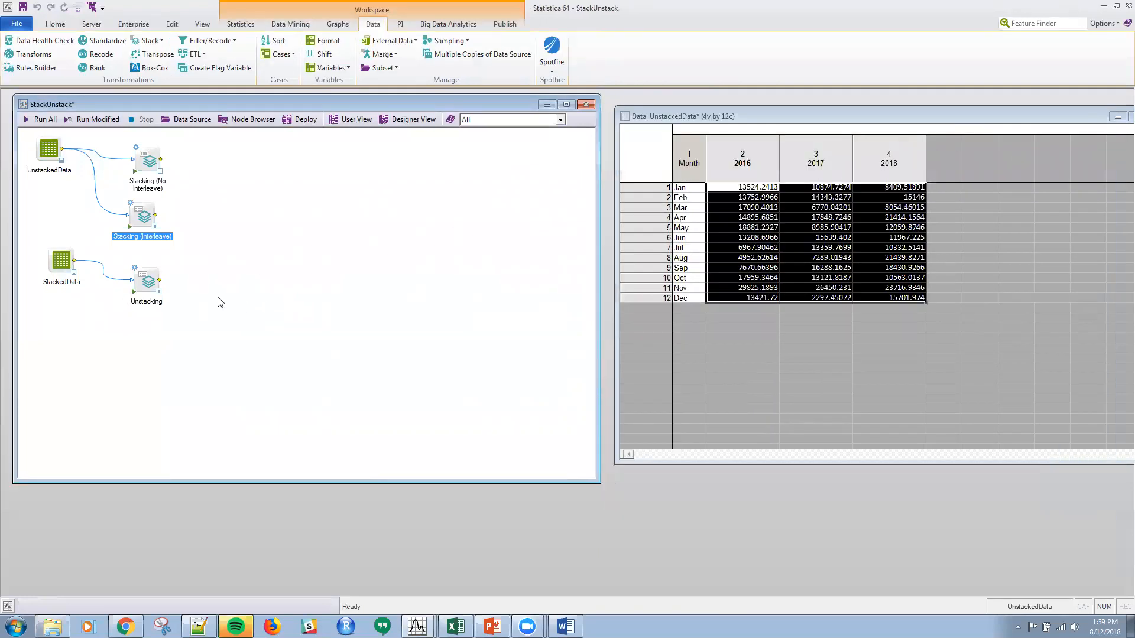
{"action": "left_click", "coordinate": [103, 305]}
{"action": "left_click", "coordinate": [996, 117]}
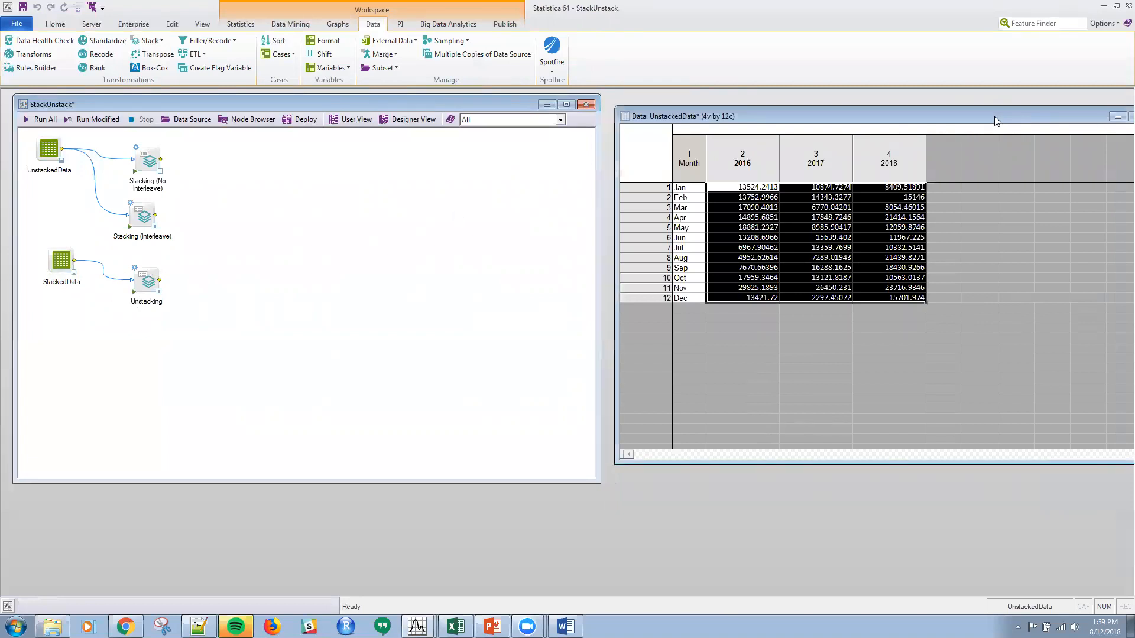
{"action": "left_click_drag", "start_coordinate": [991, 120], "coordinate": [817, 136]}
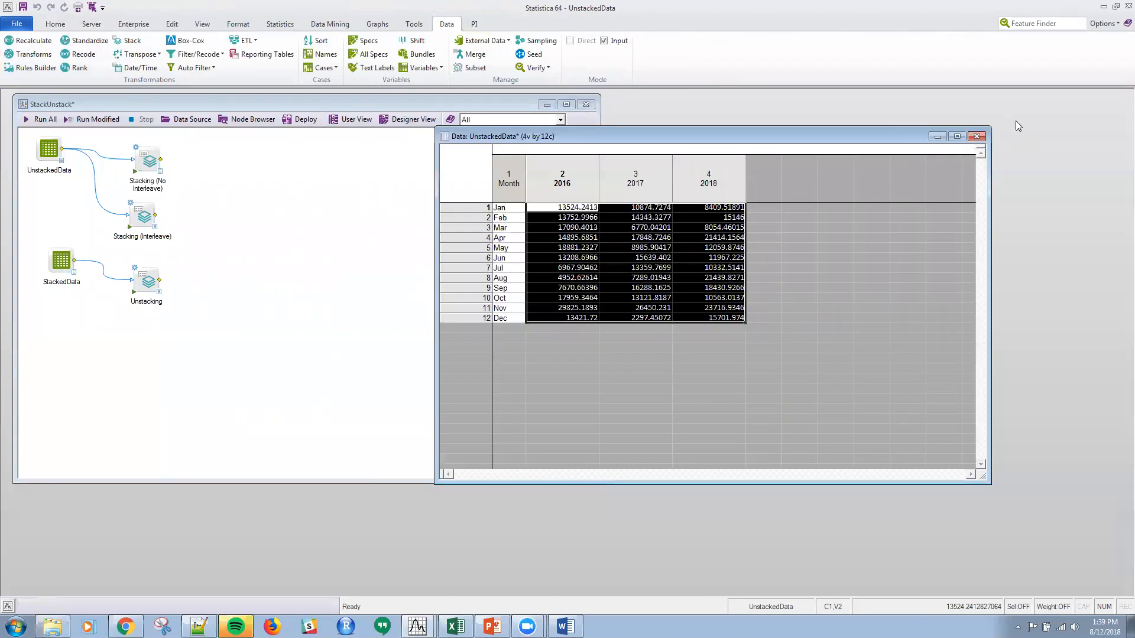
{"action": "left_click", "coordinate": [975, 136]}
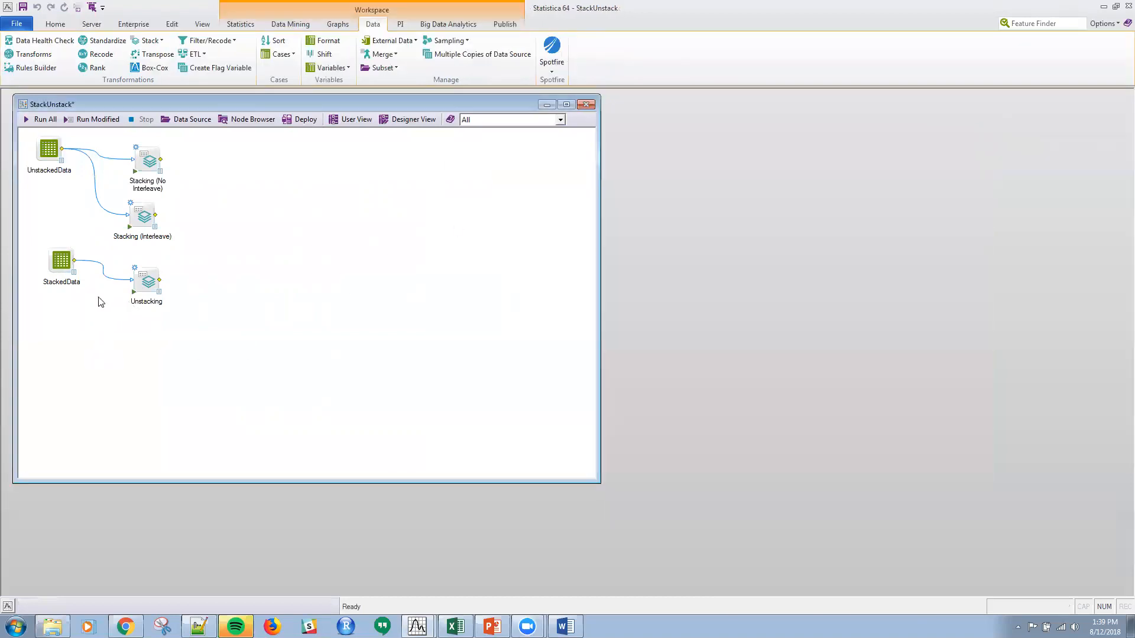
Open the StackedData spreadsheet, and confirm the Unstacking node with YEAR as code, Sales as value and Month as case ID variable.
{"action": "double_click", "coordinate": [77, 282]}
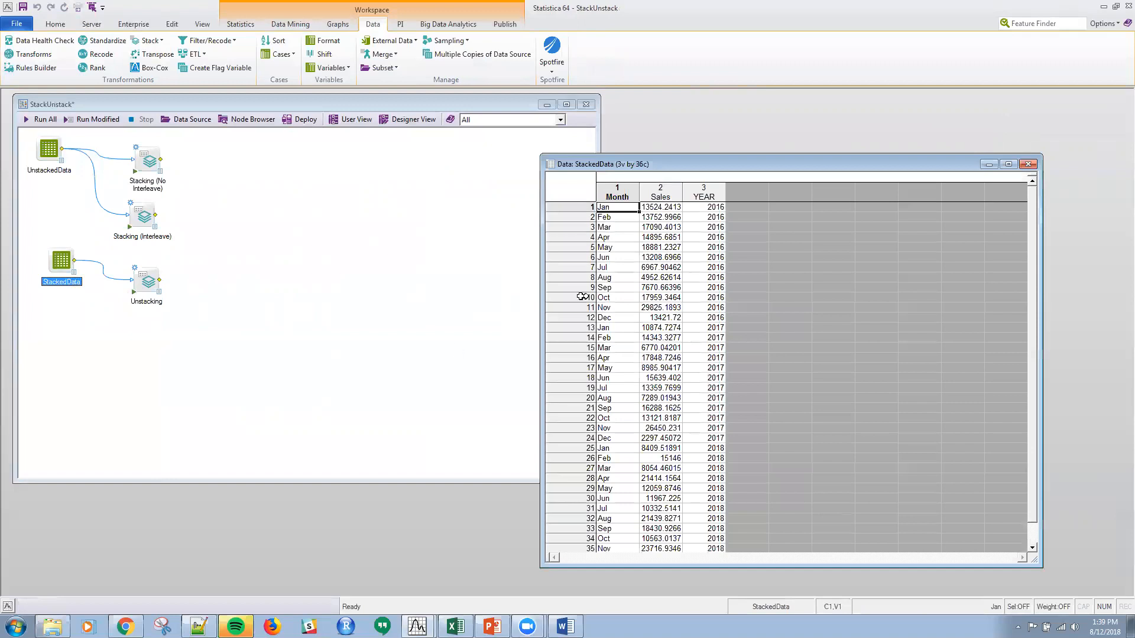
{"action": "left_click_drag", "start_coordinate": [742, 173], "coordinate": [771, 301]}
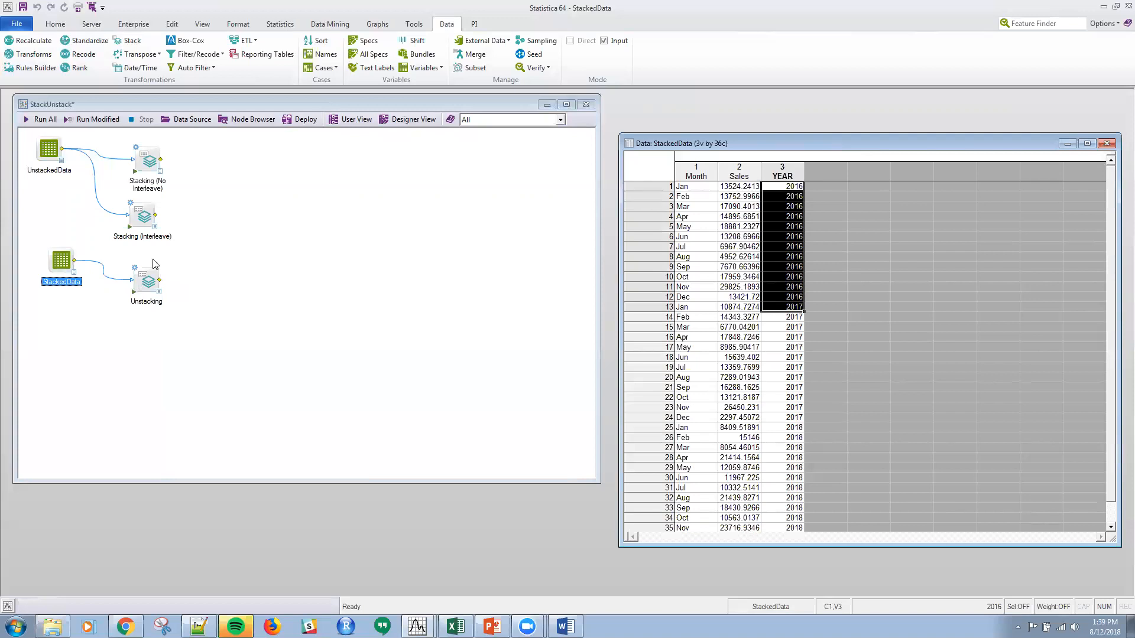
{"action": "double_click", "coordinate": [149, 278]}
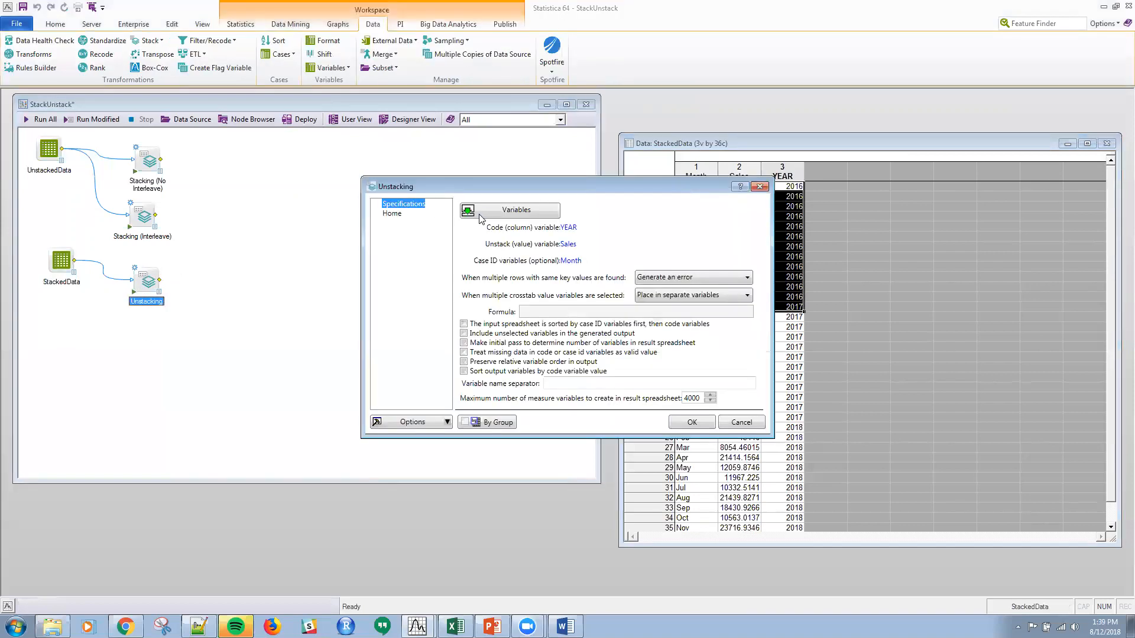
{"action": "left_click", "coordinate": [493, 216]}
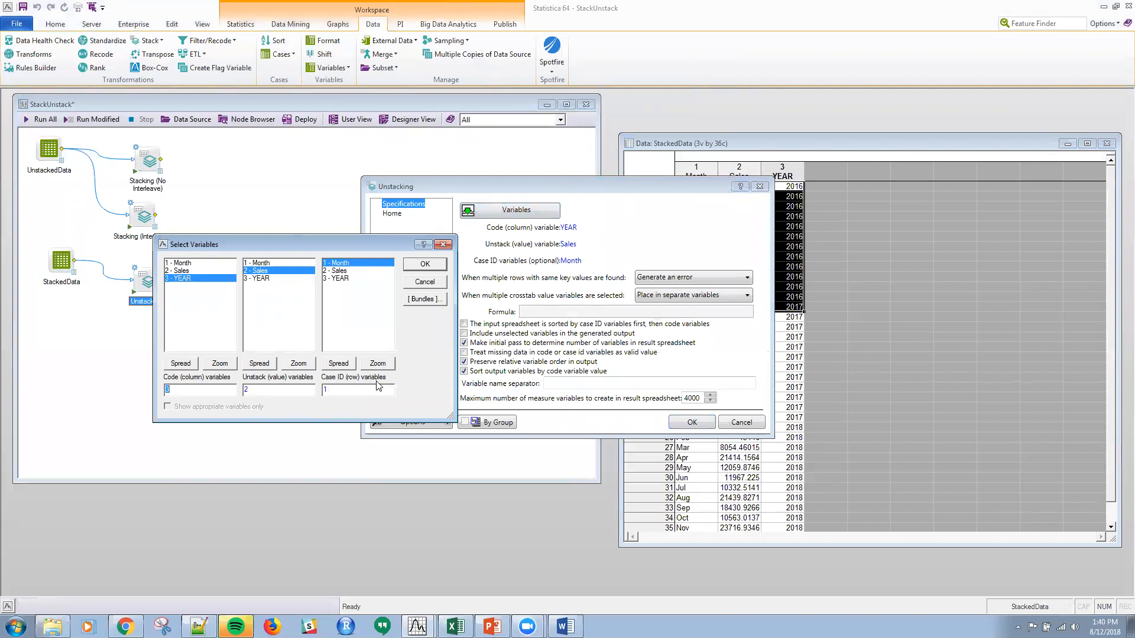
{"action": "left_click", "coordinate": [422, 264]}
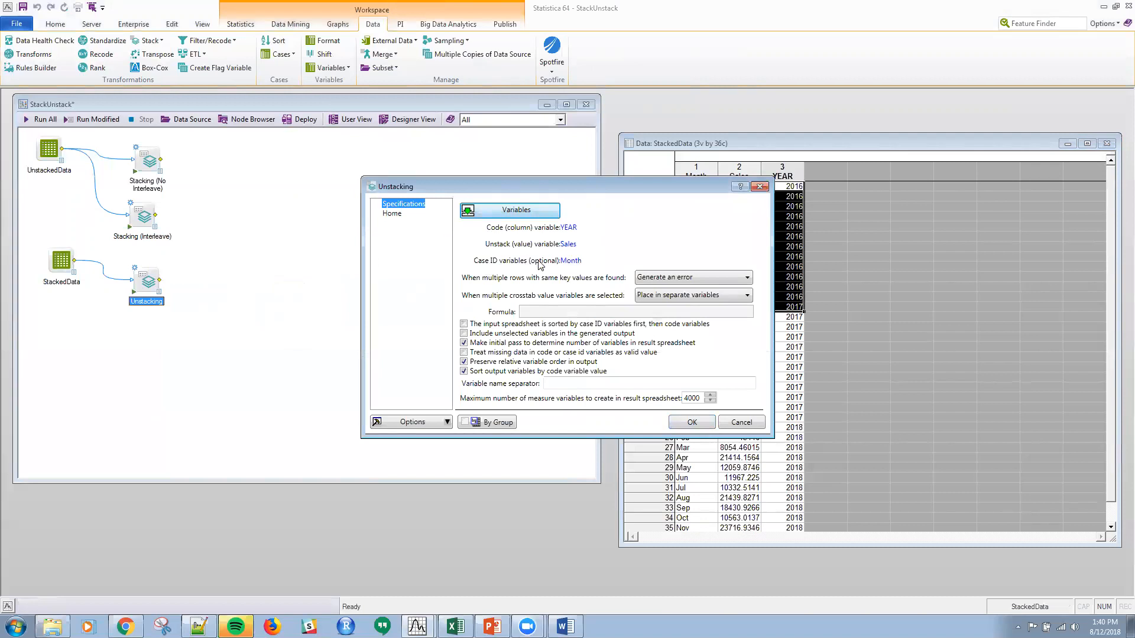
{"action": "left_click", "coordinate": [692, 422]}
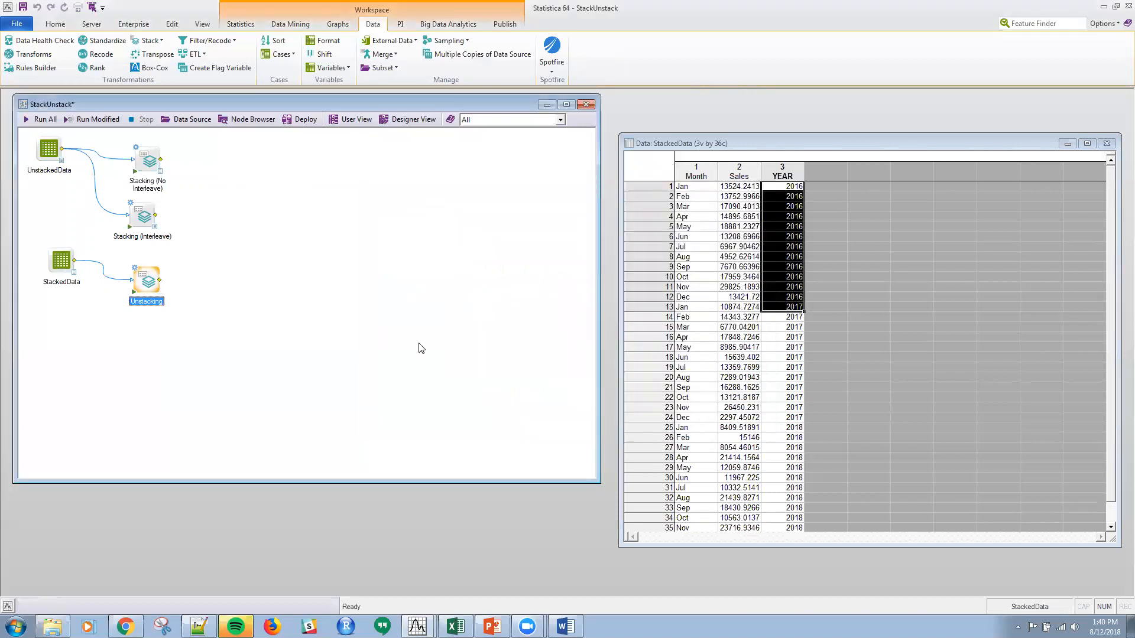
Open and enlarge the Unstacking node's output spreadsheet to examine all rows, and switch to the PowerPoint presentation.
{"action": "double_click", "coordinate": [159, 293]}
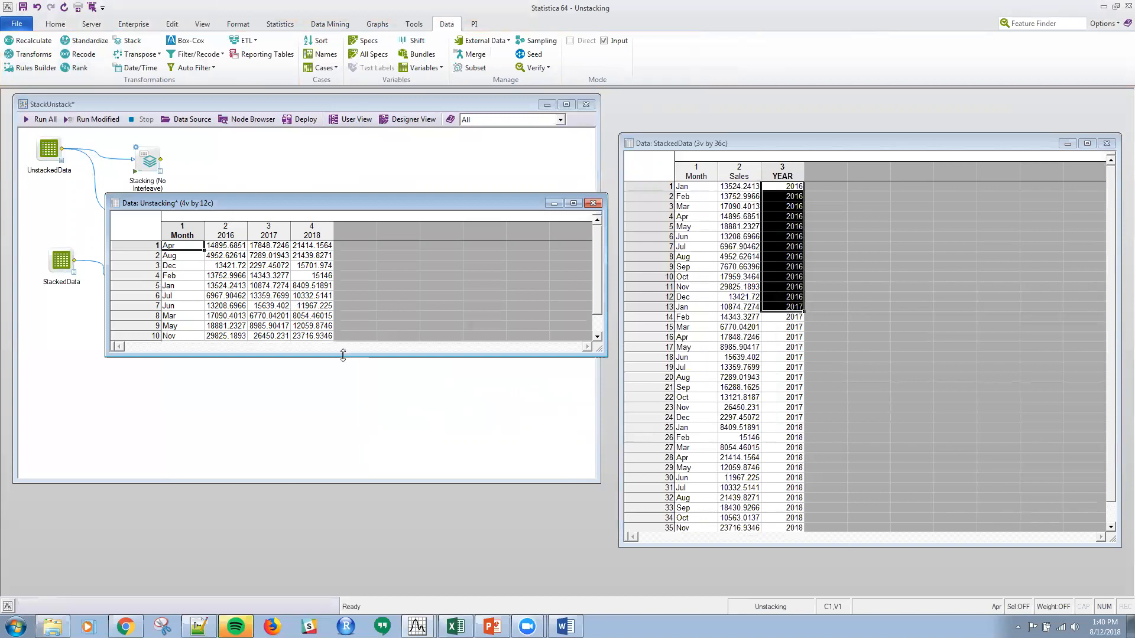
{"action": "left_click_drag", "start_coordinate": [343, 355], "coordinate": [343, 541]}
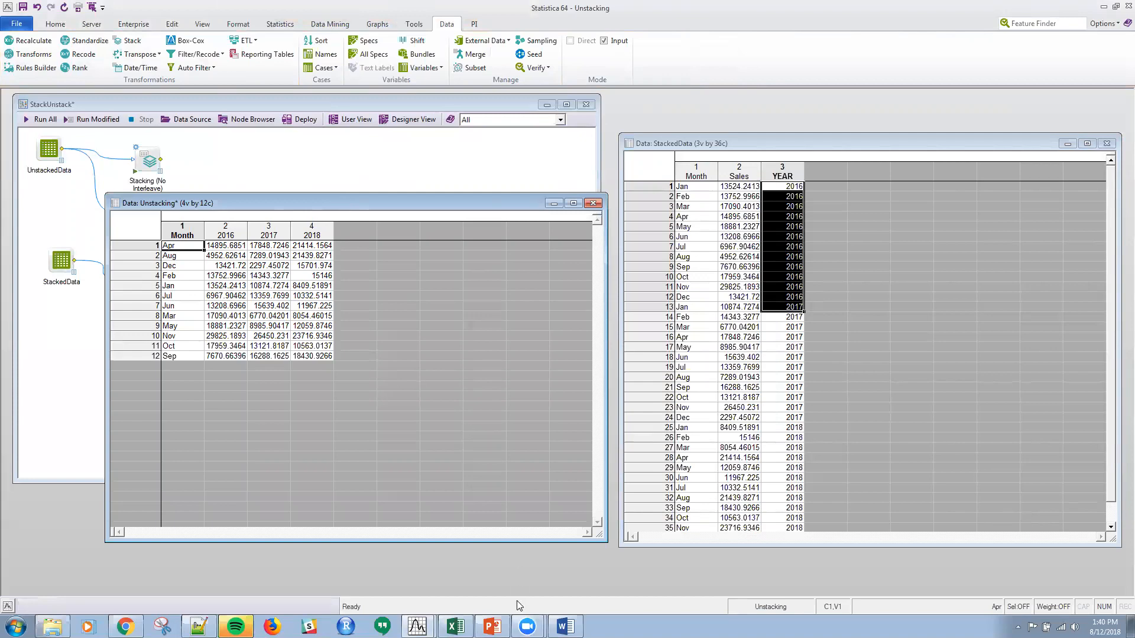
{"action": "left_click", "coordinate": [496, 625]}
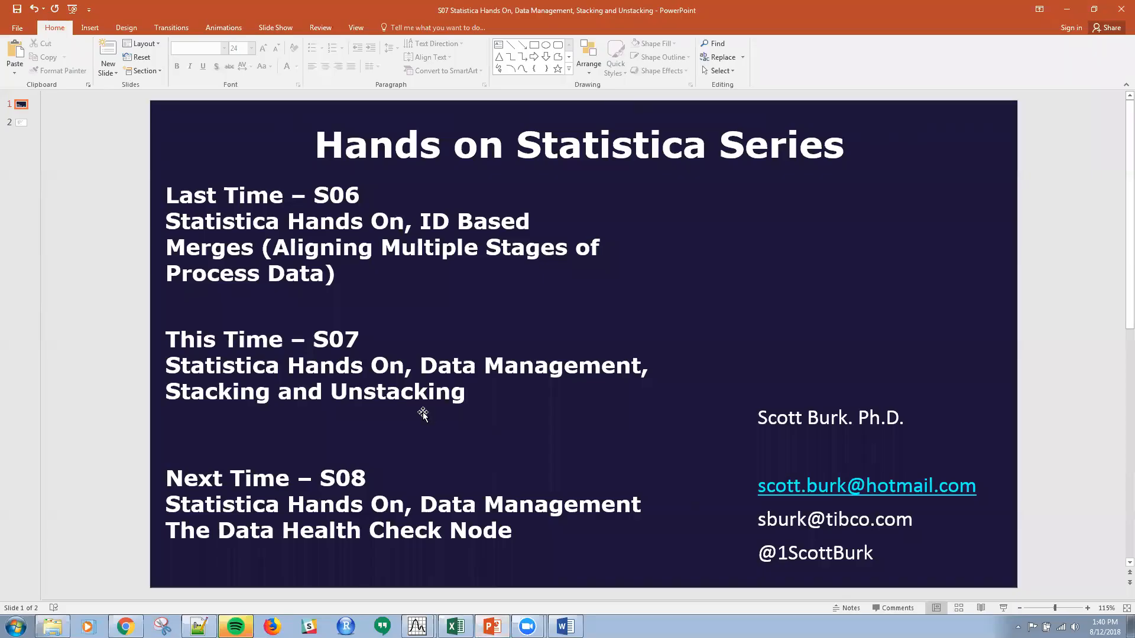